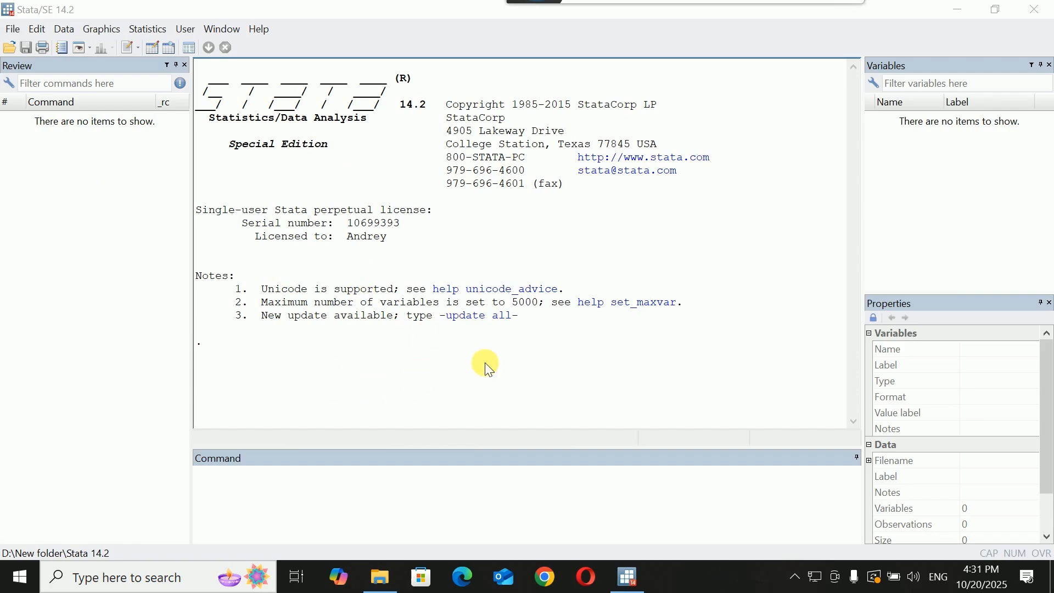
Open the Data Editor in browse mode
click(283, 490)
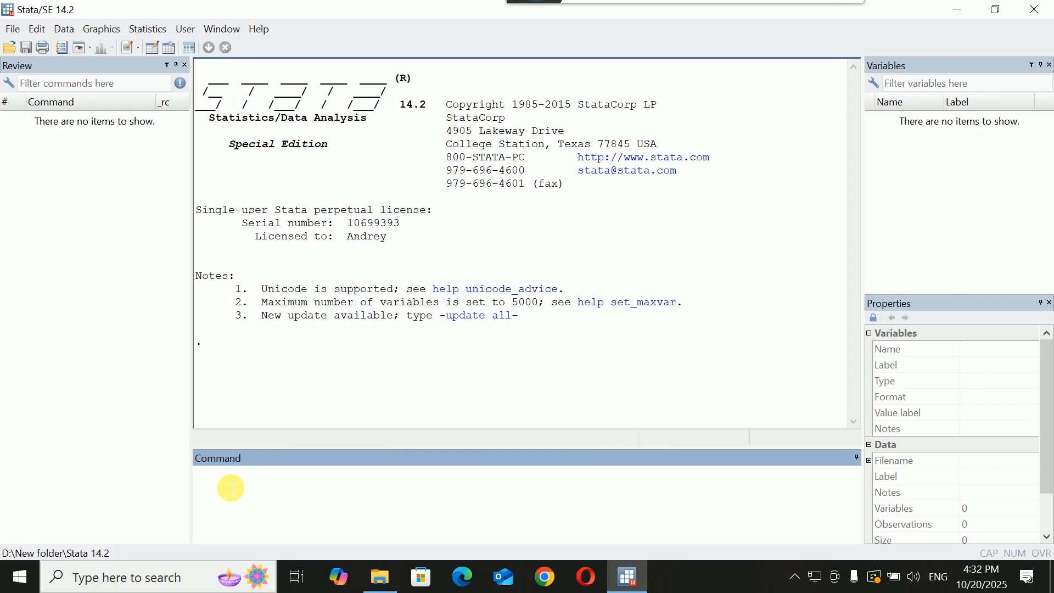
click(65, 30)
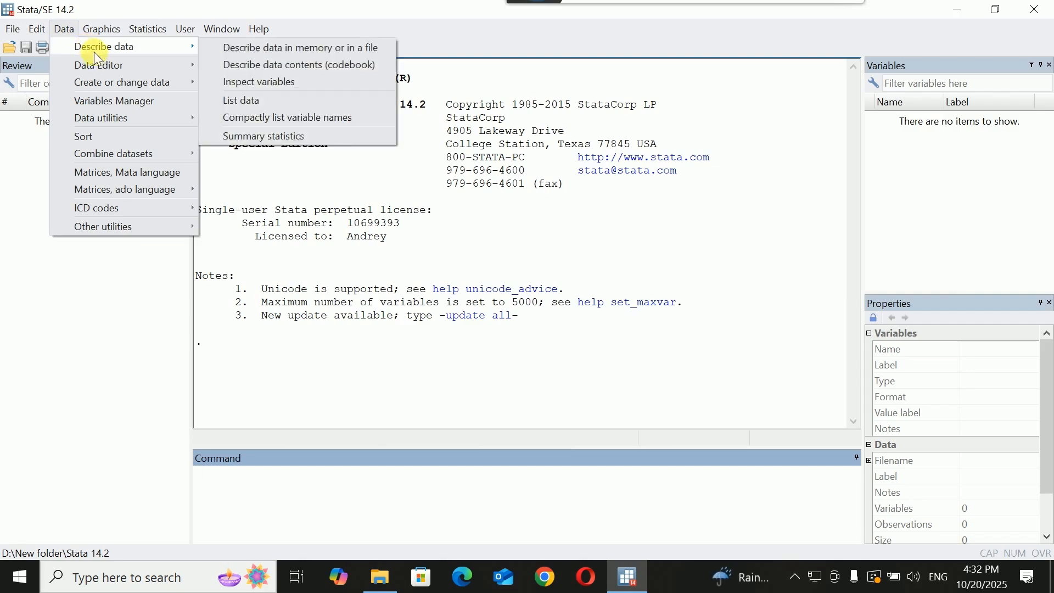
mouse_move(105, 70)
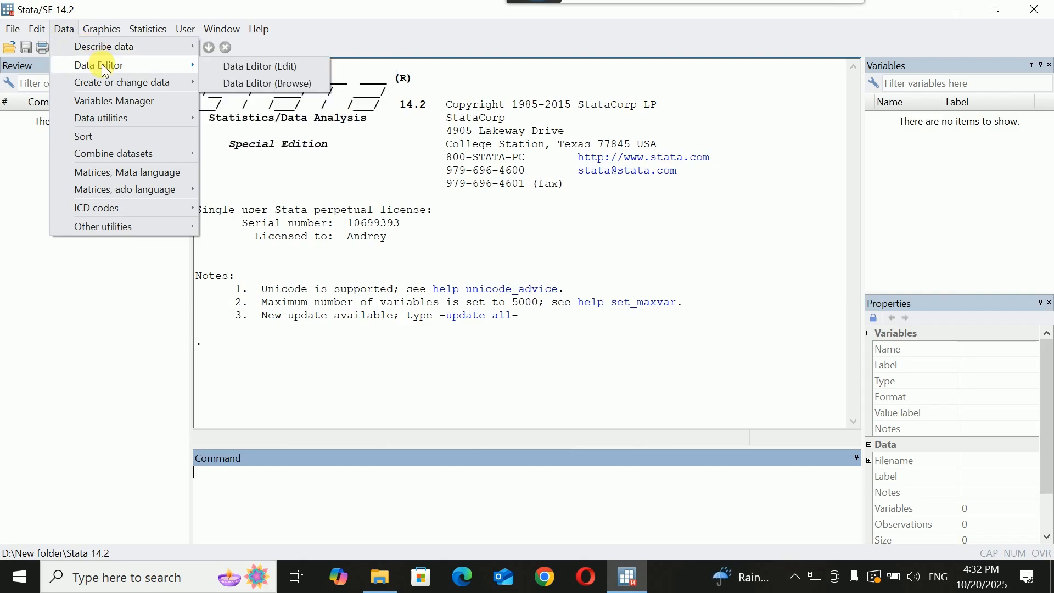
click(282, 84)
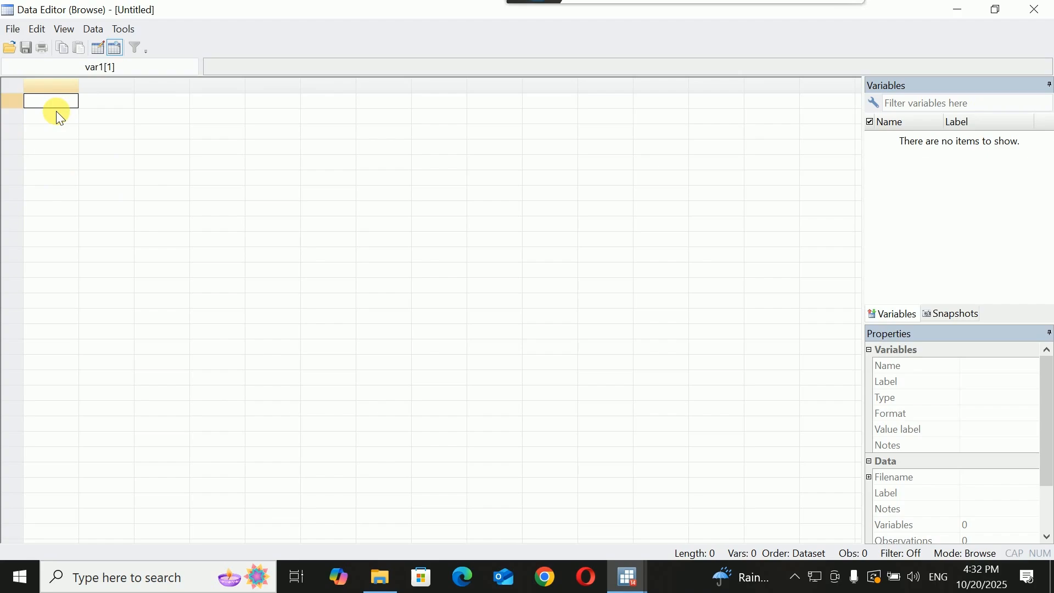
Open the dataset Multiple reg_andy.dta from D:\New folder\stata data\stata data
click(12, 47)
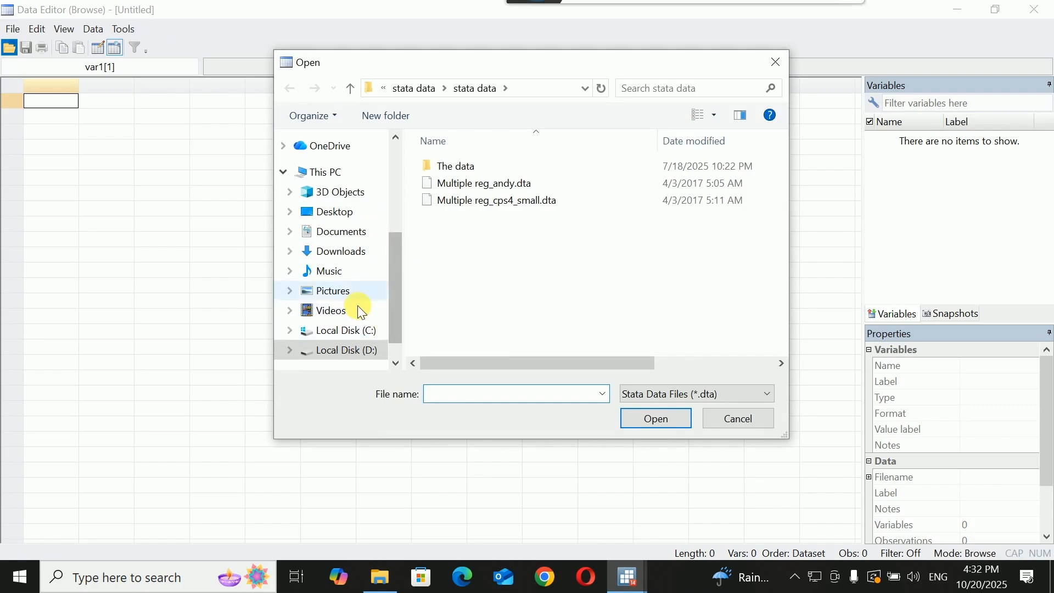
click(351, 351)
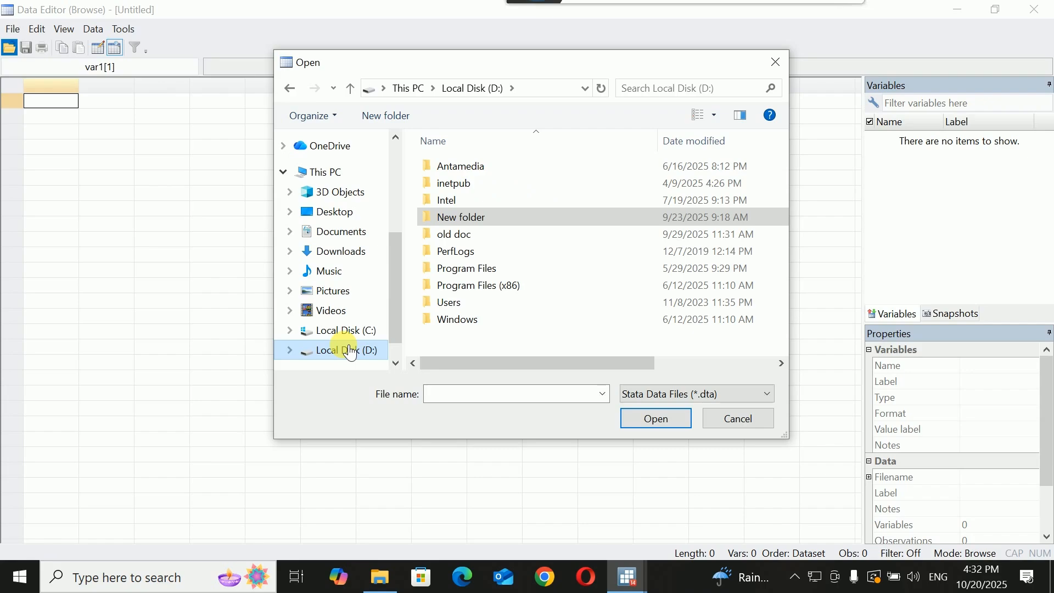
double_click(523, 217)
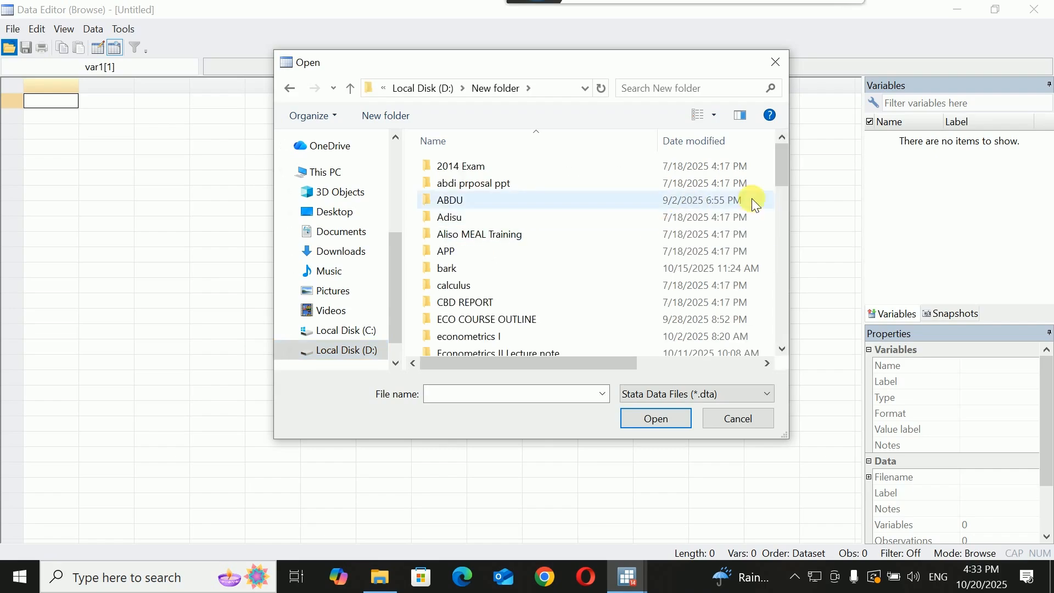
drag(783, 157, 792, 322)
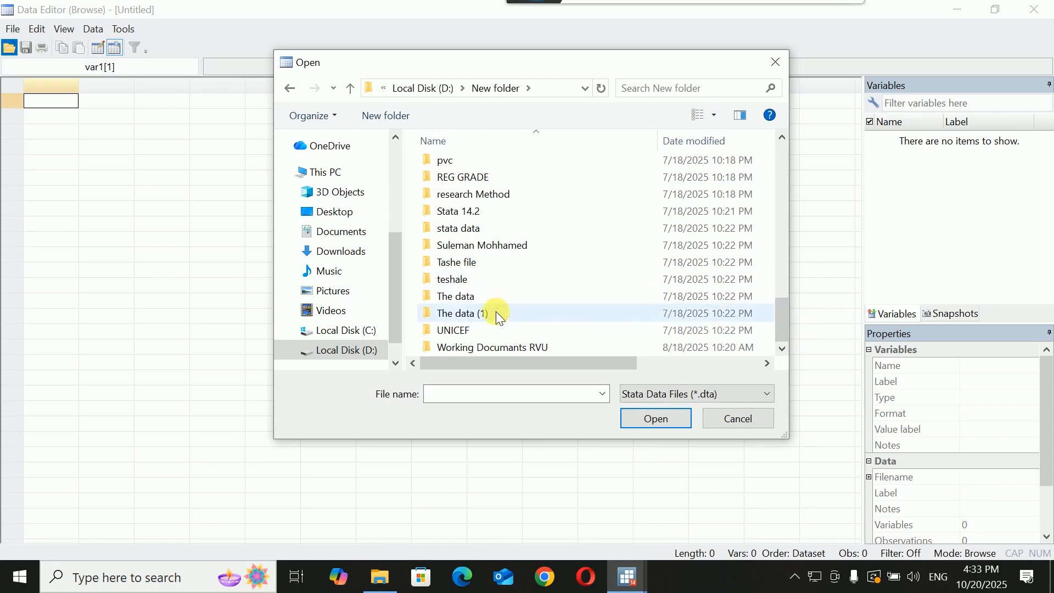
click(513, 225)
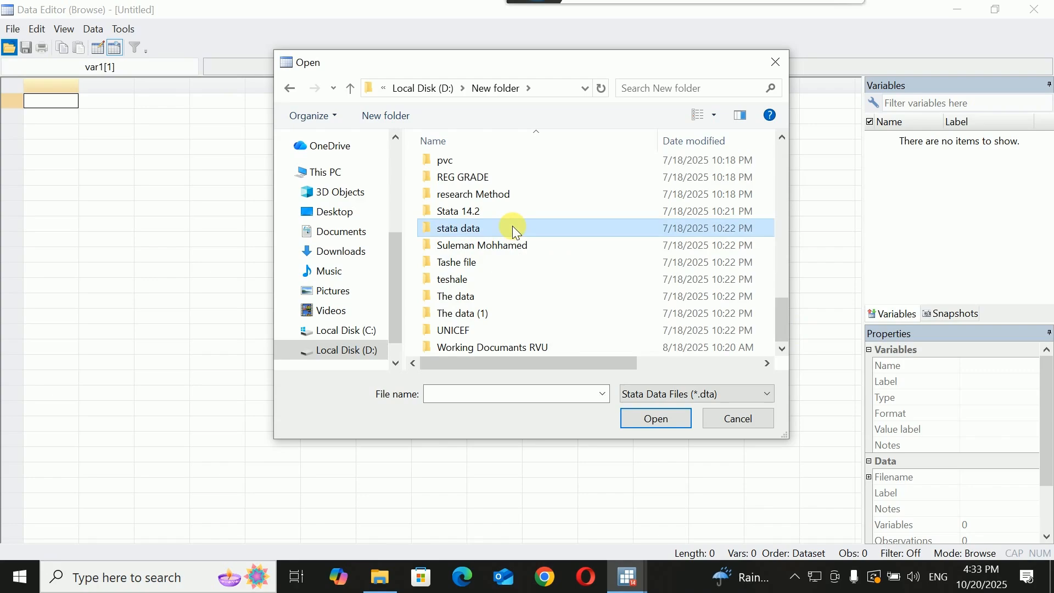
double_click(512, 225)
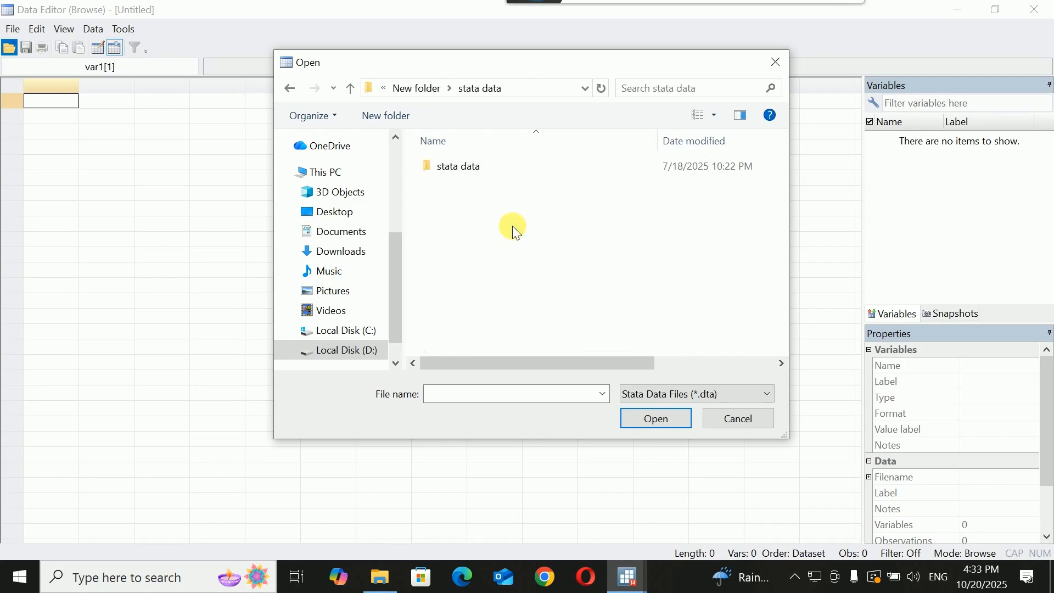
double_click(471, 171)
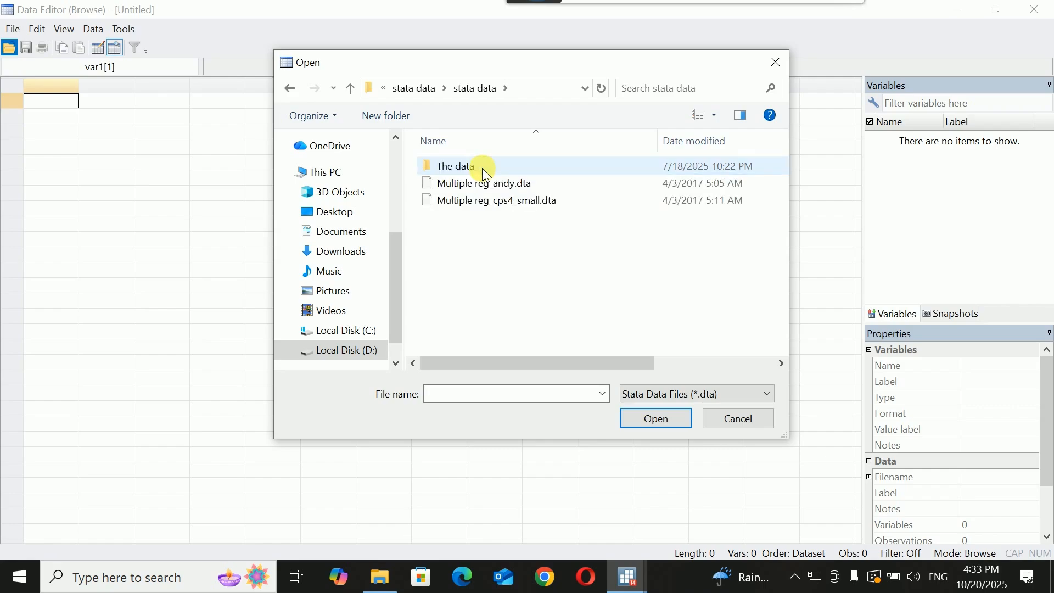
click(486, 186)
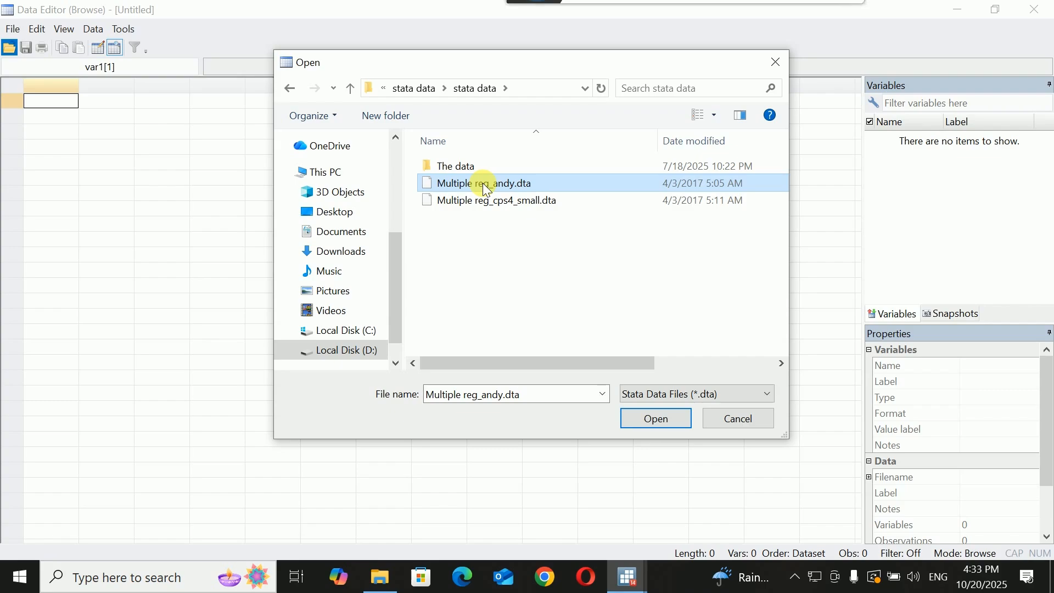
click(655, 416)
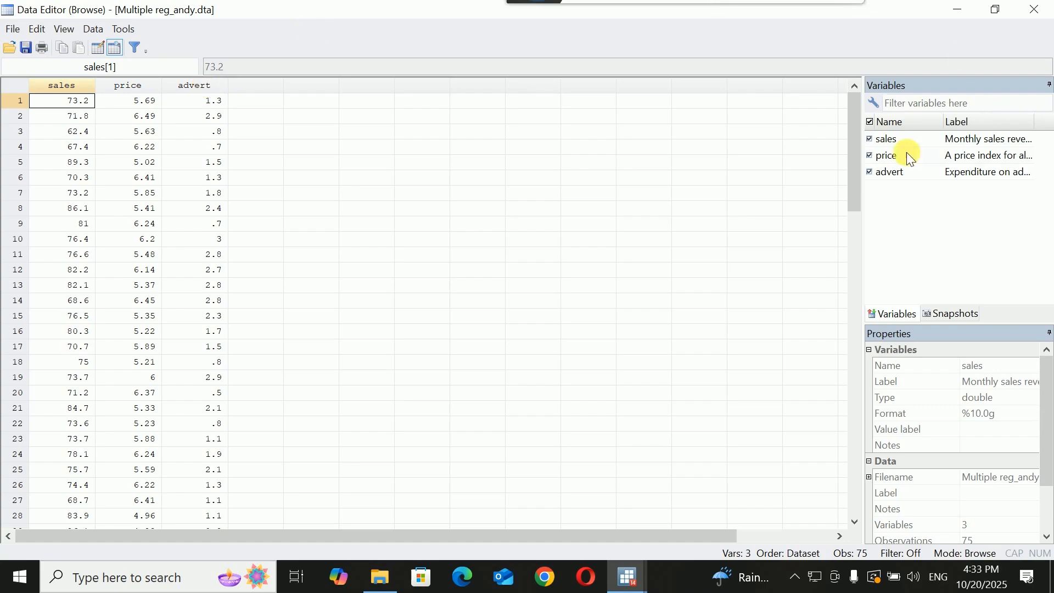
Inspect the dataset's observations through the final row and close the Data Editor
drag(855, 127, 858, 396)
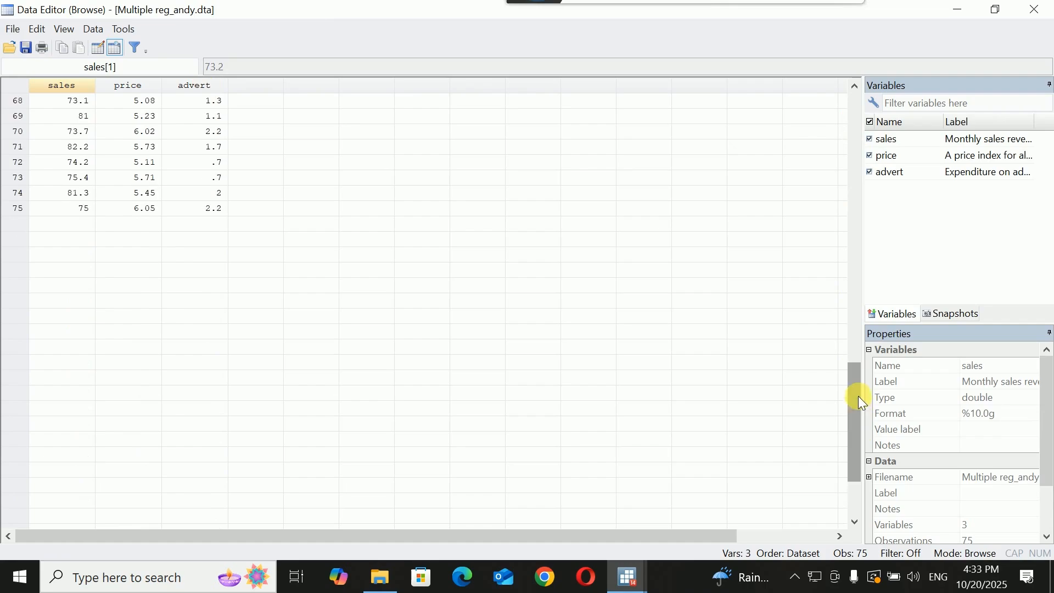
click(19, 211)
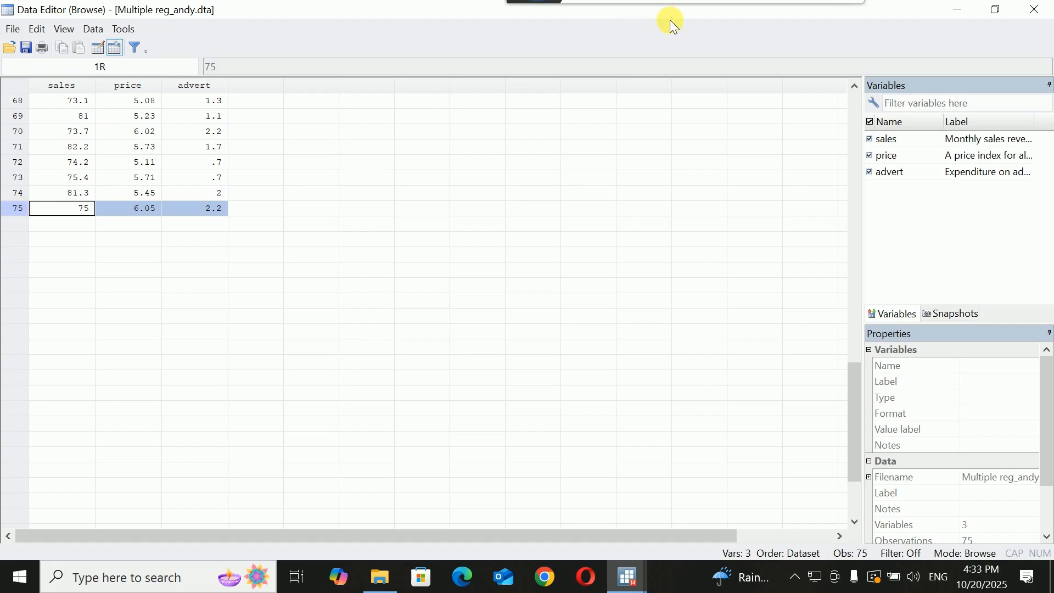
click(1036, 11)
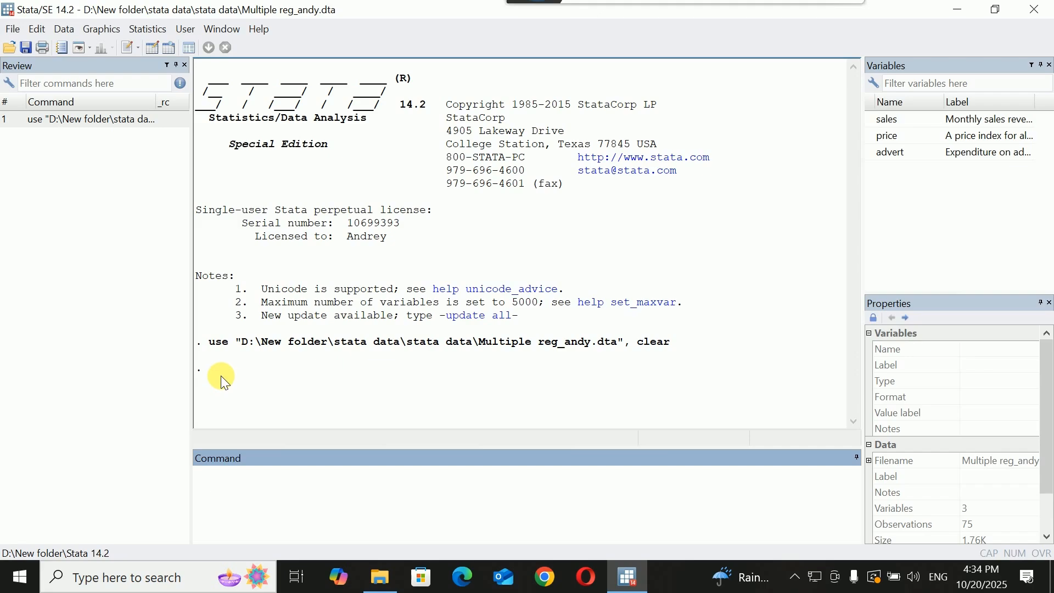
Review the logged command that loaded the dataset and the labels of the listed variables
drag(209, 343, 677, 345)
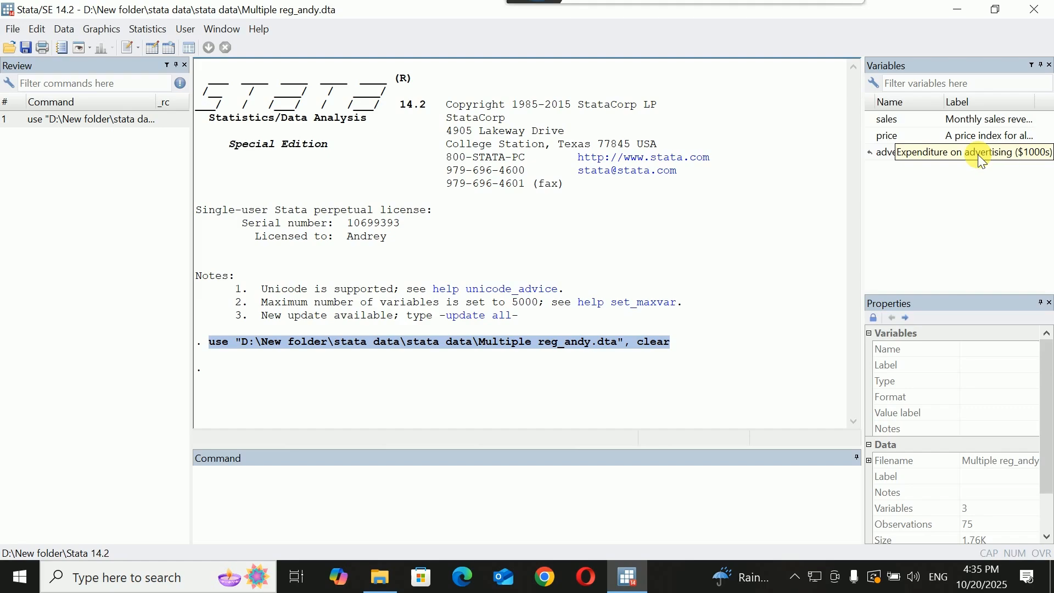
click(758, 187)
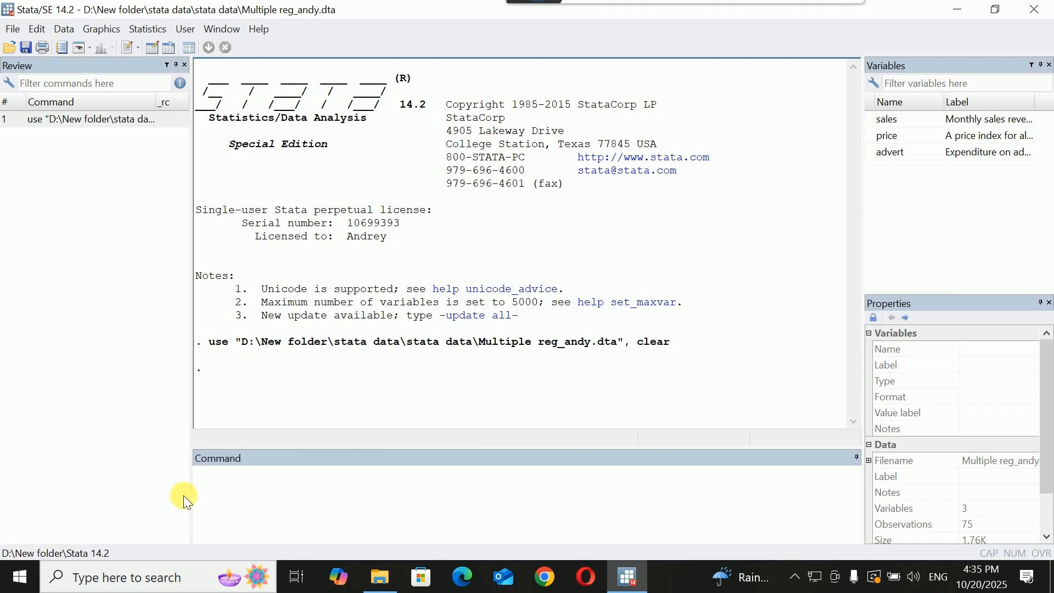
Produce summary statistics for all variables with the command sum
click(226, 487)
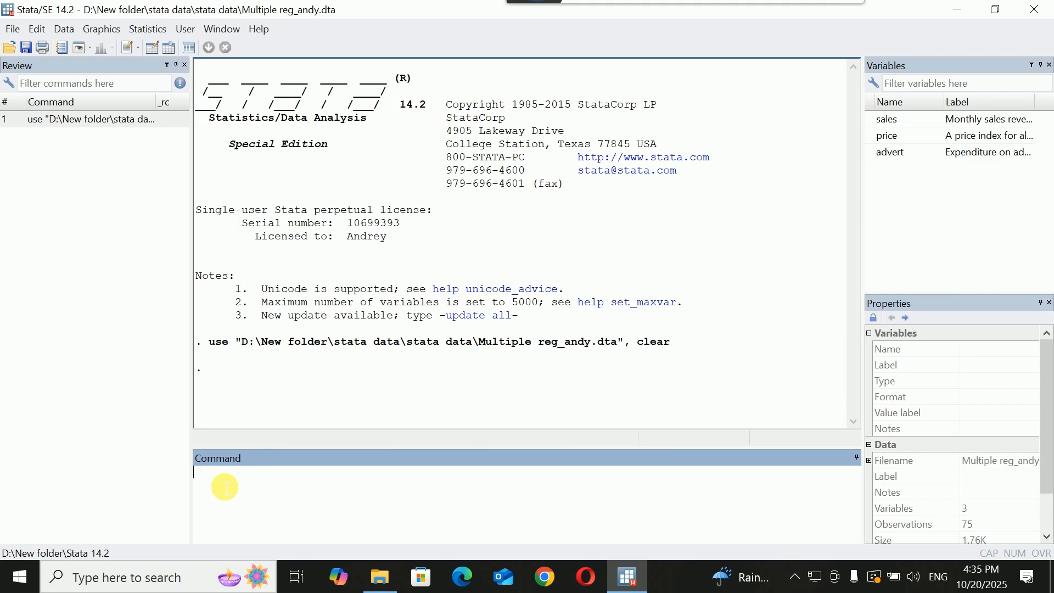
text(sum)
key(Return)
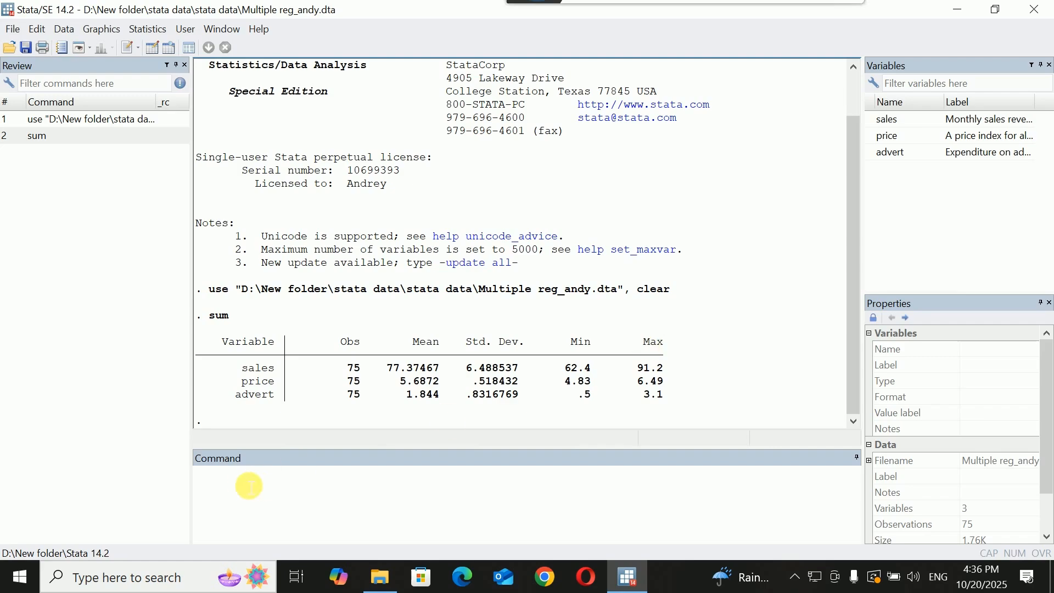
Run a simple linear regression of sales on price with the command reg sales price
click(233, 485)
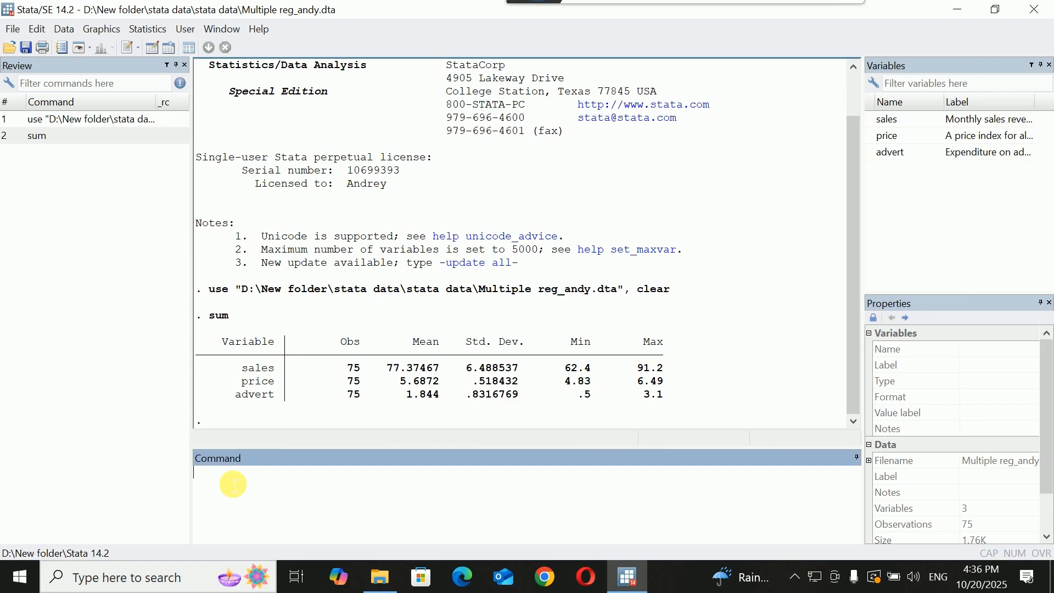
text(reg)
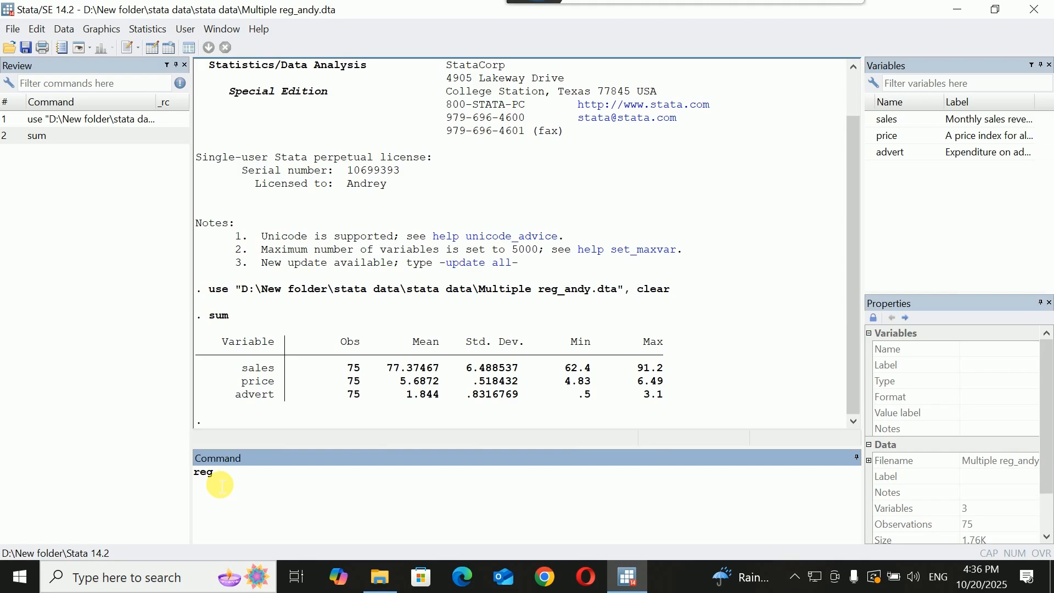
text(sales)
text(price)
key(Return)
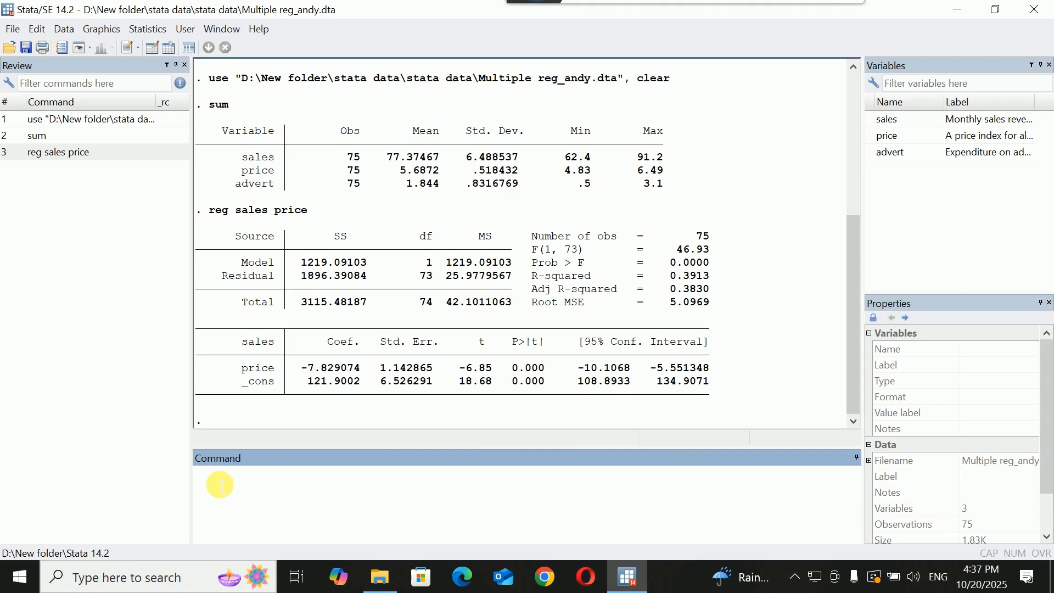
Examine the price coefficient in the sales regression together with its t statistic, p-value and confidence level
double_click(250, 341)
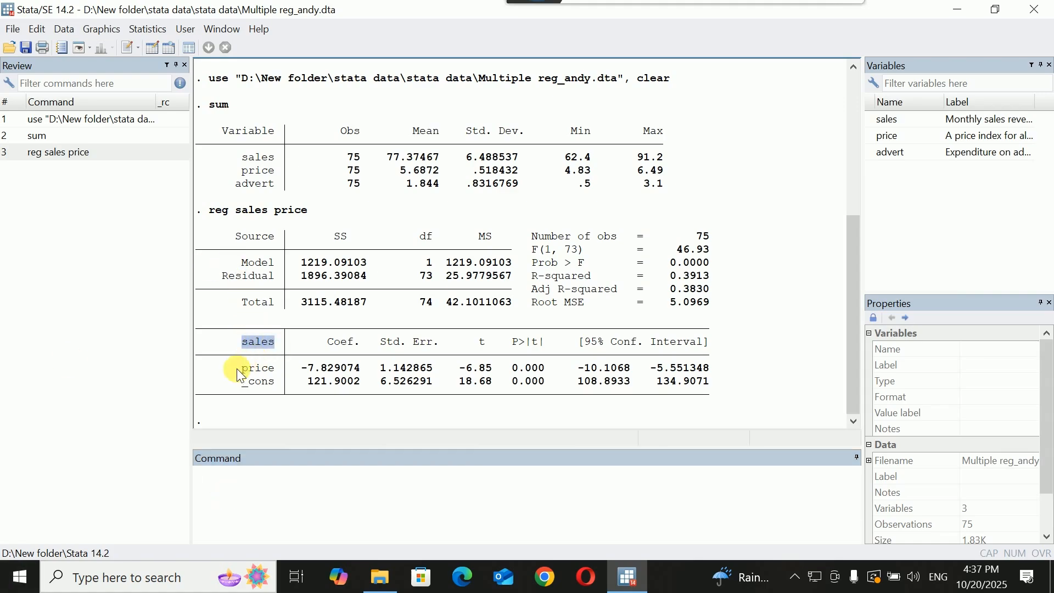
drag(237, 372, 281, 374)
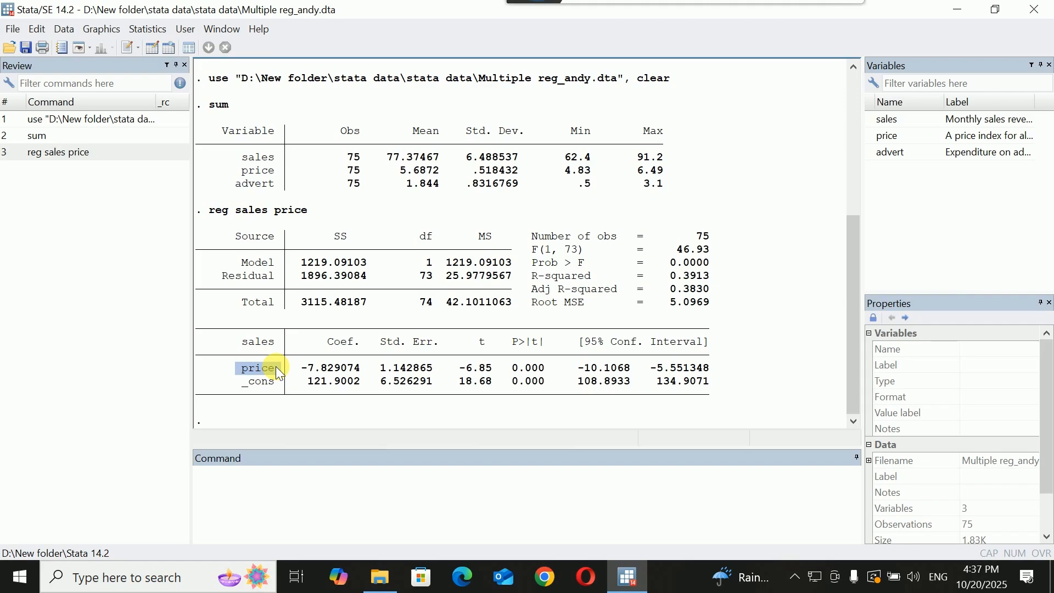
drag(302, 368, 363, 371)
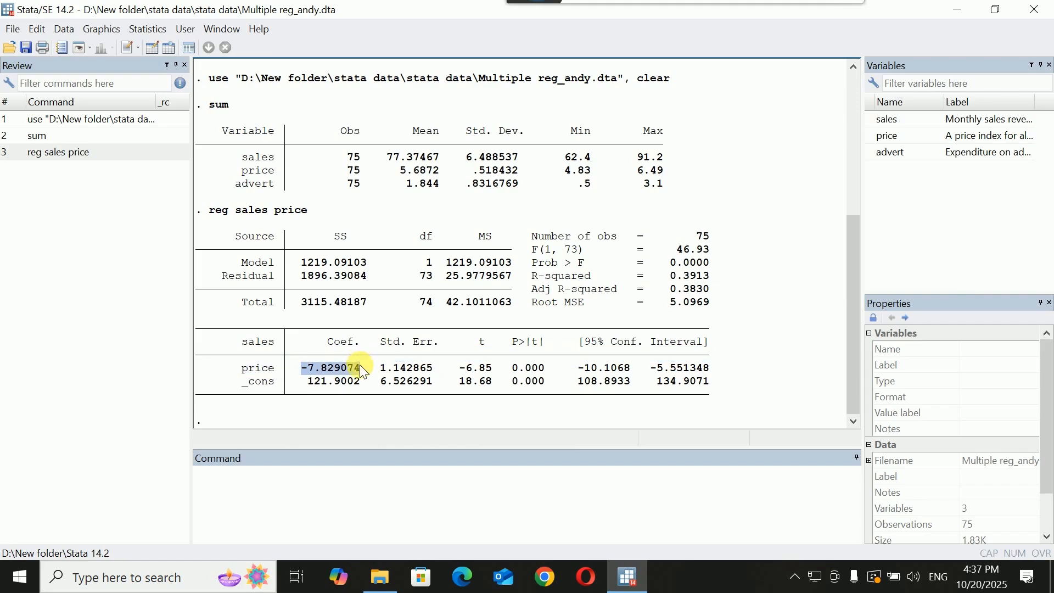
drag(360, 364, 308, 376)
click(477, 350)
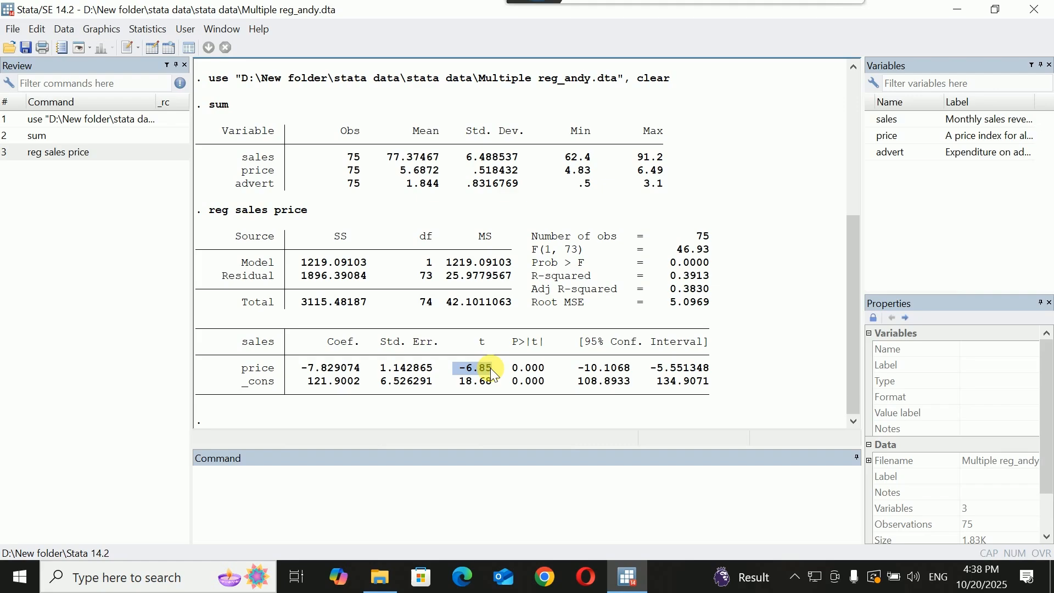
drag(515, 341, 540, 343)
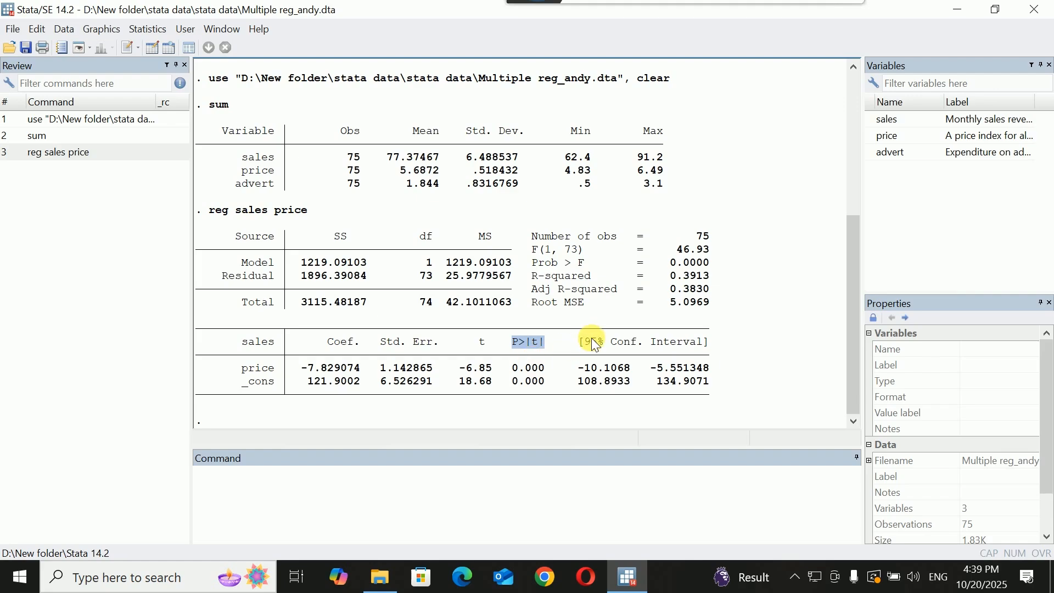
drag(587, 341, 603, 341)
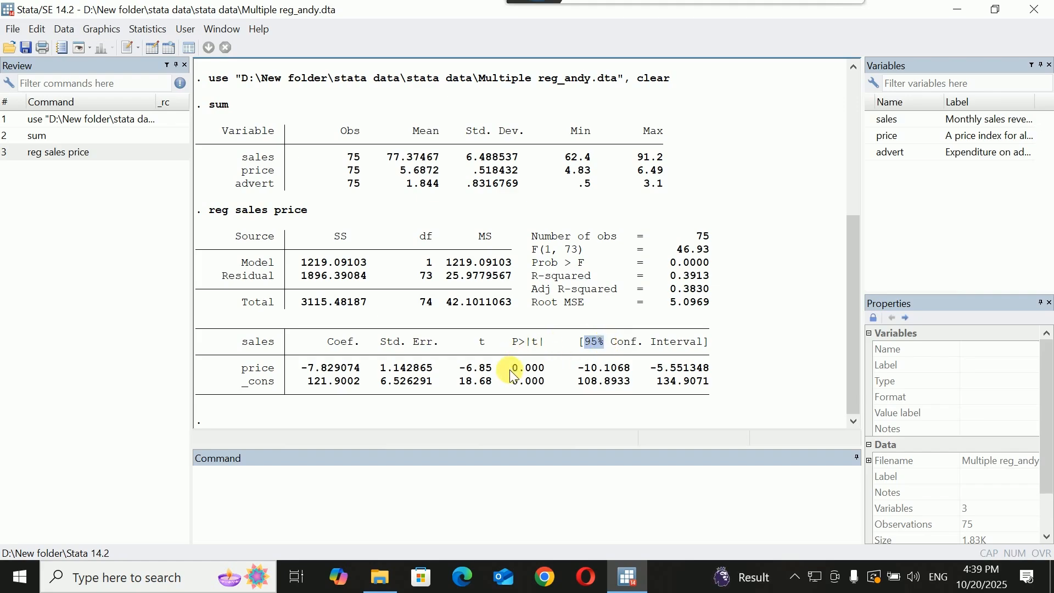
drag(511, 372, 536, 369)
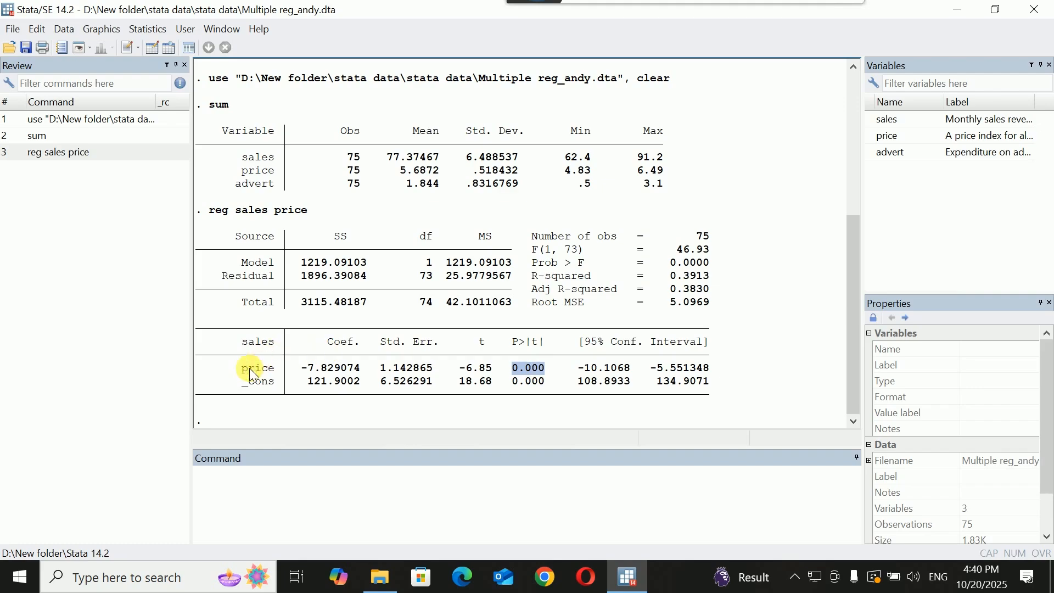
Compare the price coefficient with the lower and upper limits of its 95% confidence interval
drag(235, 368, 259, 367)
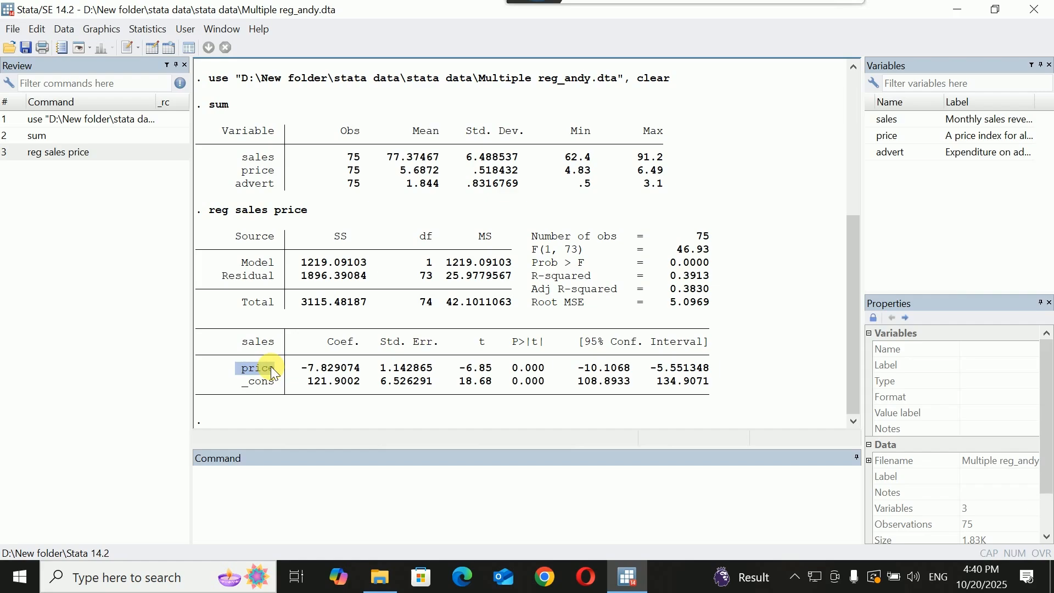
click(303, 371)
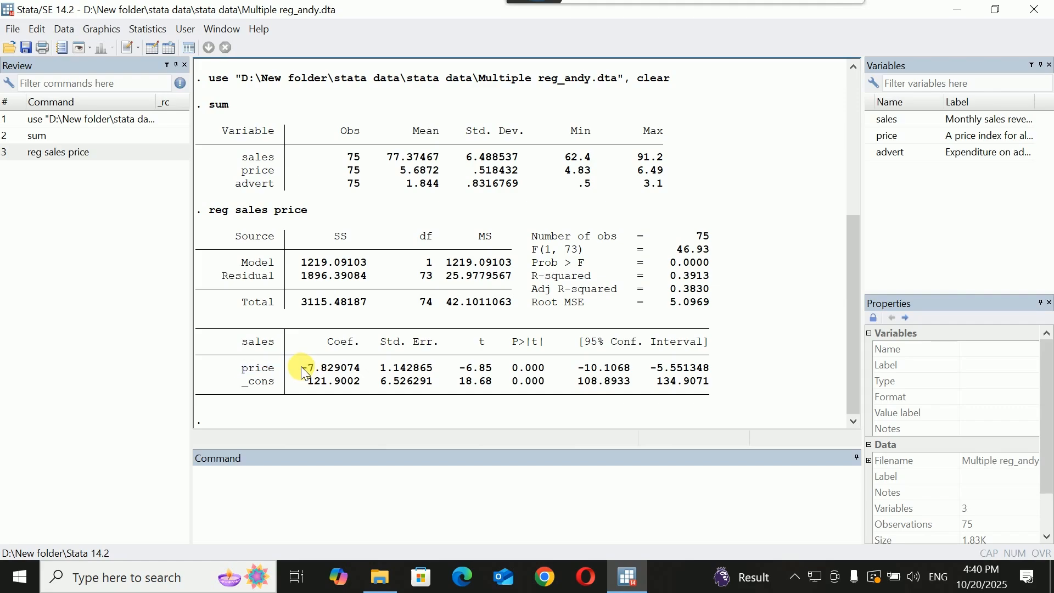
drag(304, 372, 363, 369)
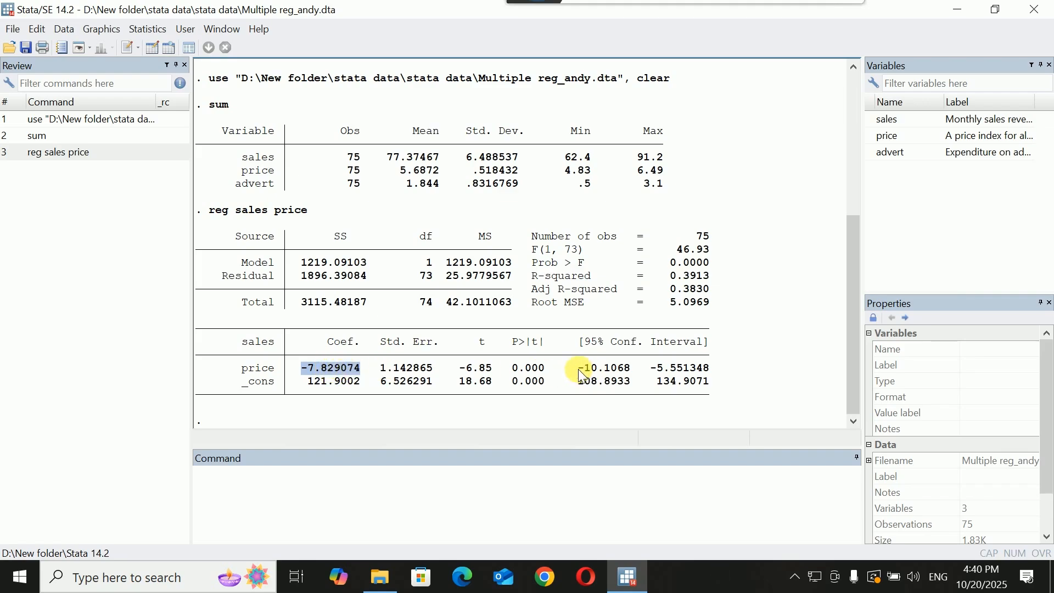
drag(580, 371, 712, 371)
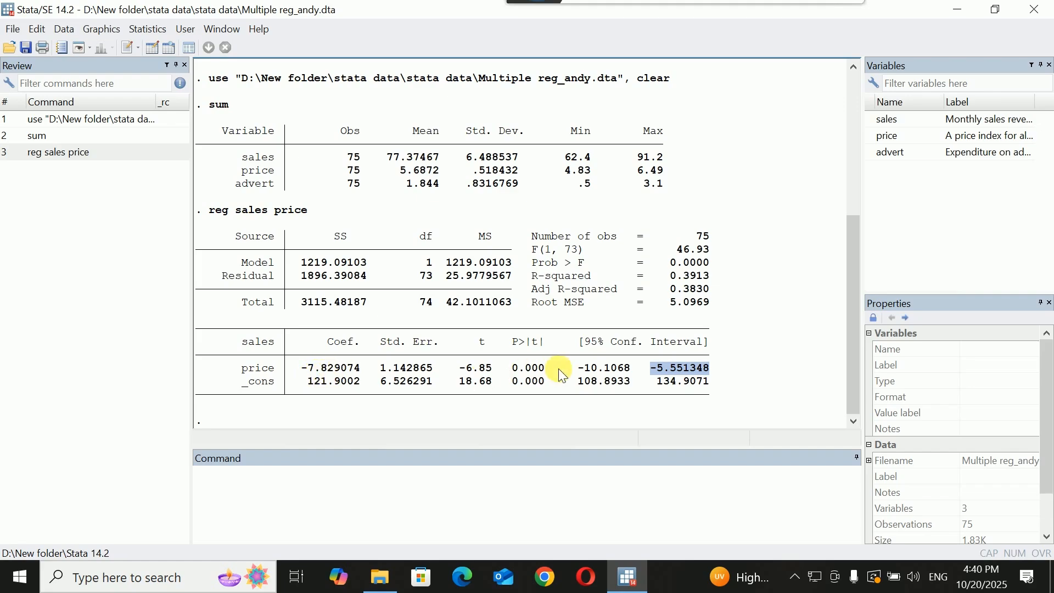
drag(574, 368, 661, 369)
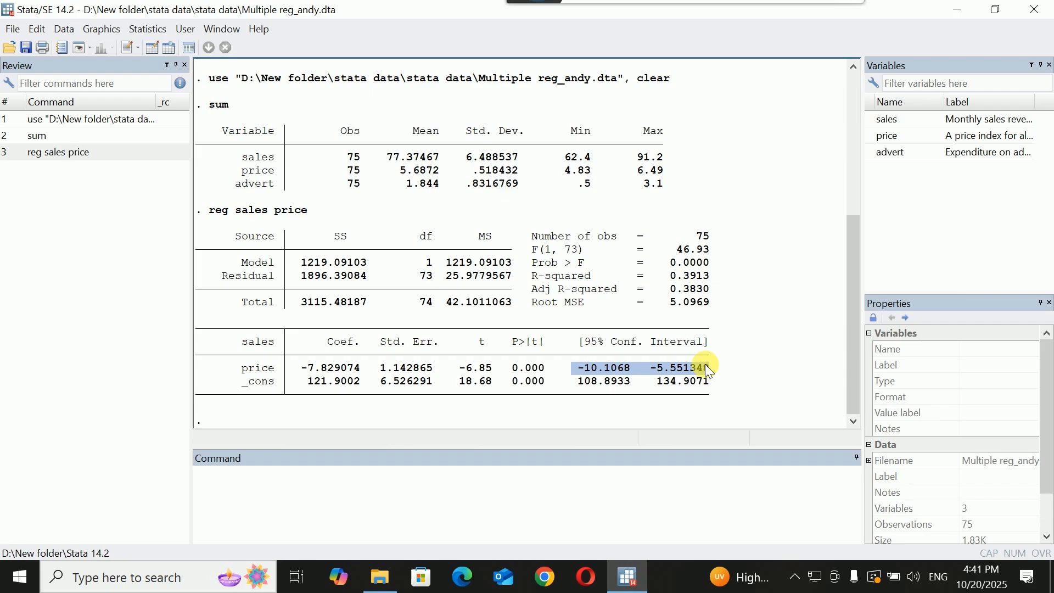
Examine the regression's overall fit through R-squared, adjusted R-squared and the Prob > F value
click(537, 282)
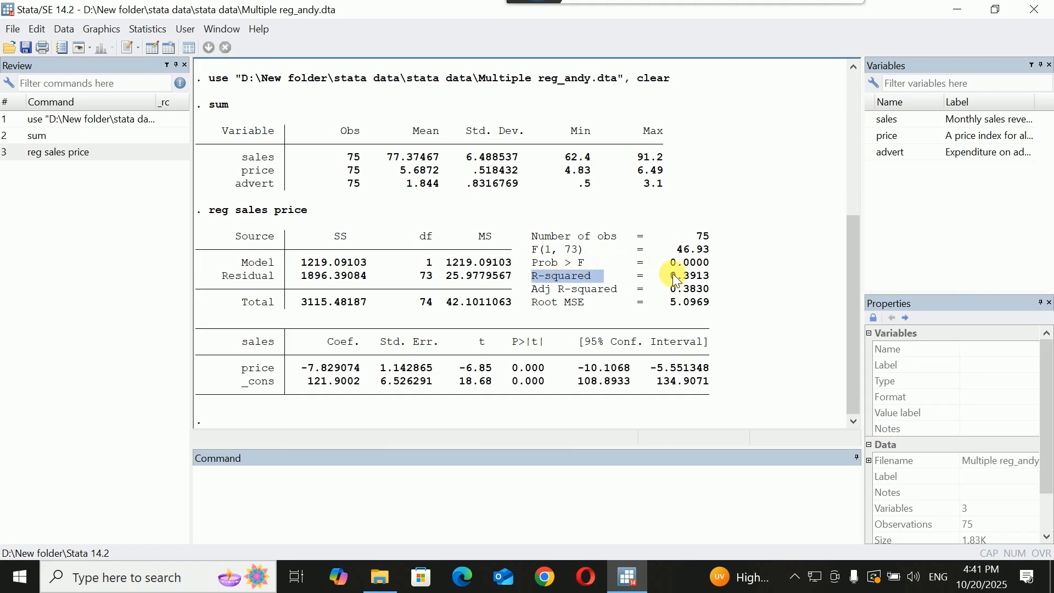
drag(672, 274, 720, 283)
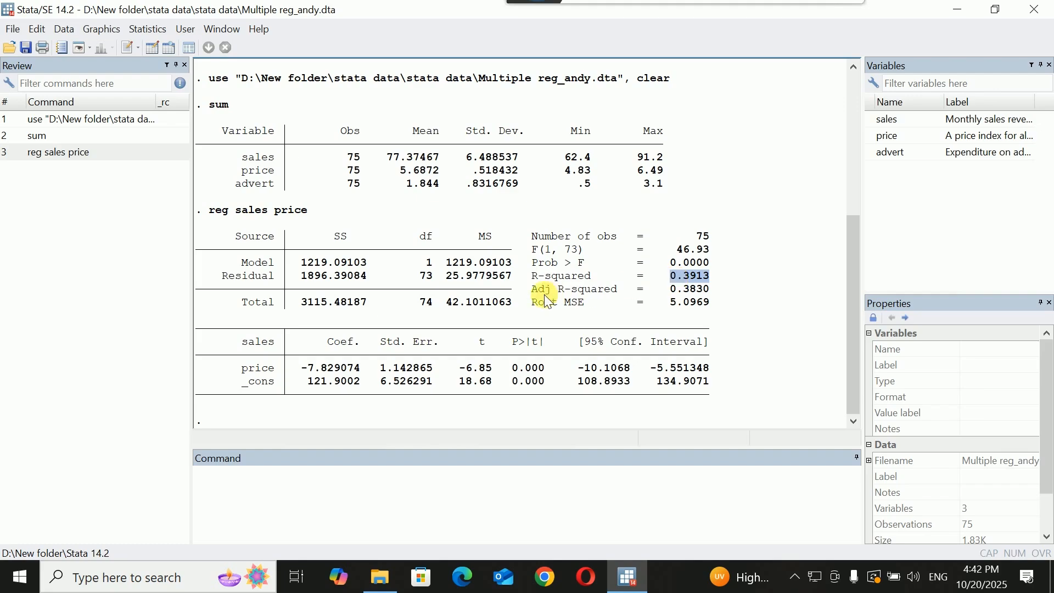
drag(531, 289, 594, 295)
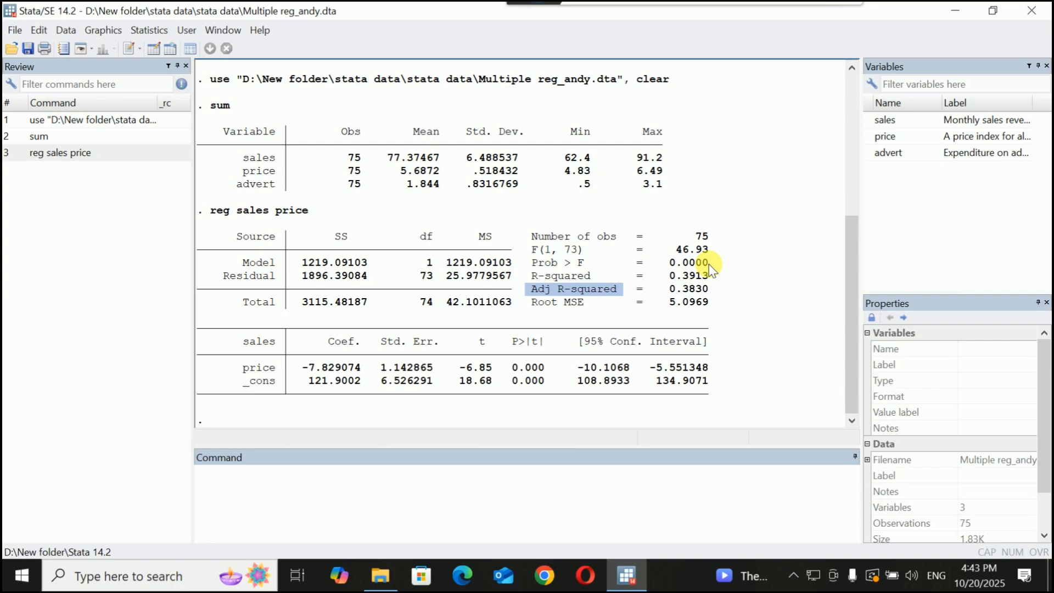
drag(709, 263, 673, 271)
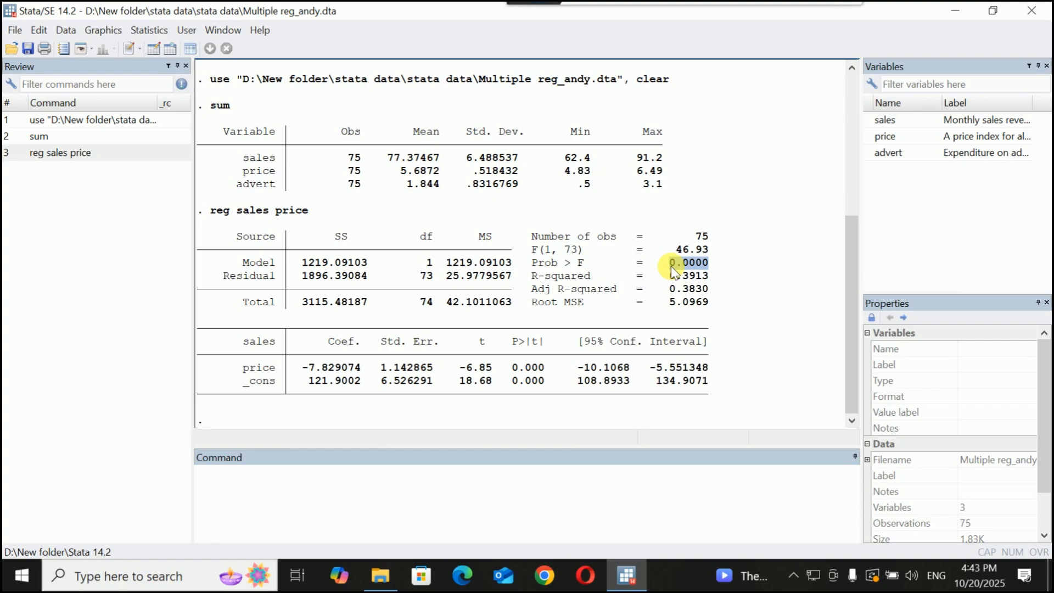